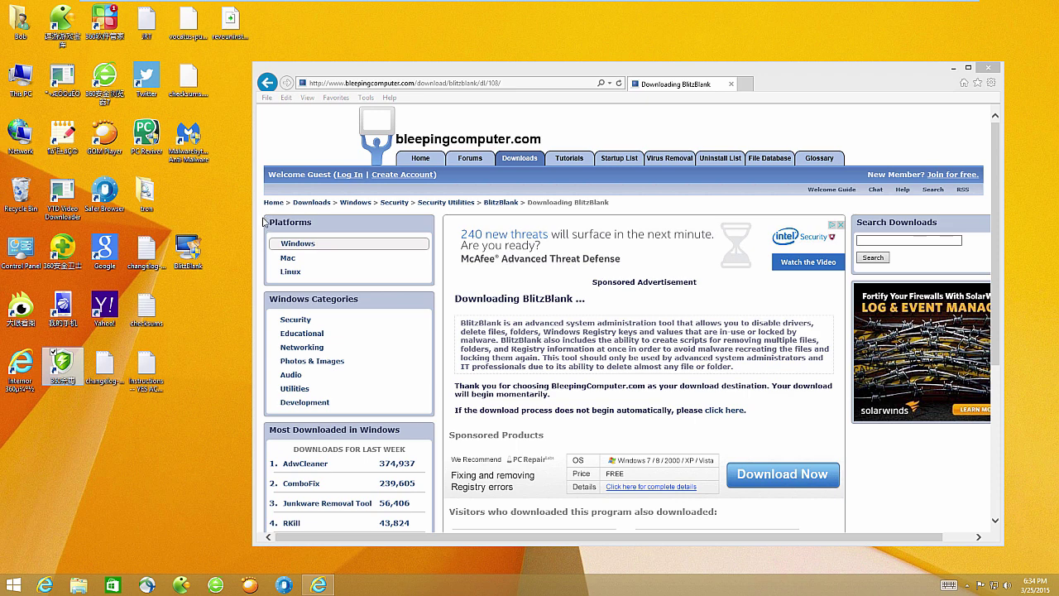
# Select the BlitzBlank and 360杀毒 program icons on the desktop
pyautogui.click(194, 252)
pyautogui.click(362, 85)
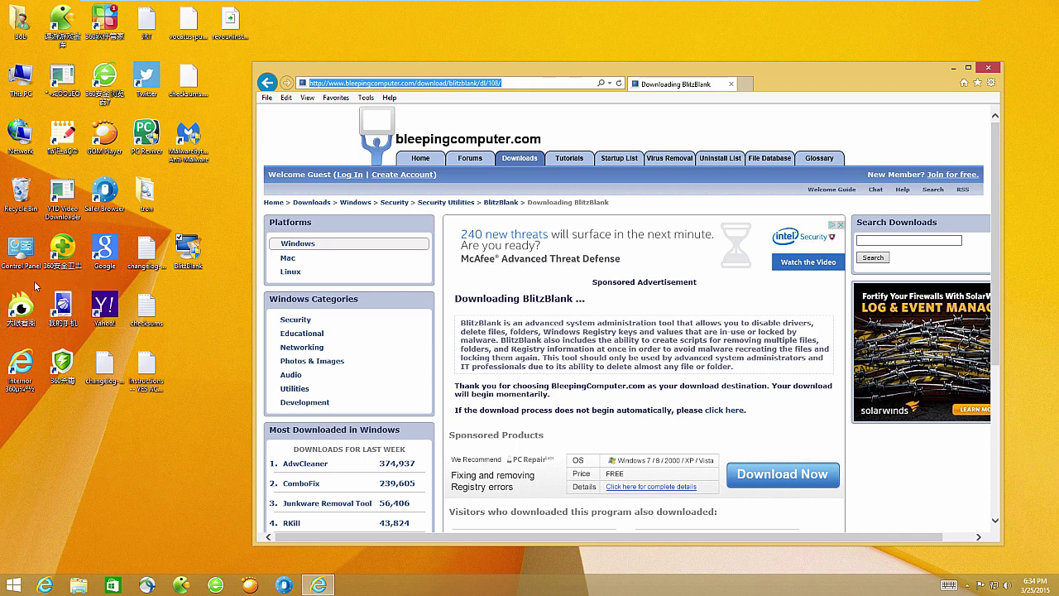
pyautogui.click(62, 248)
pyautogui.press('Down')
pyautogui.press('Down')
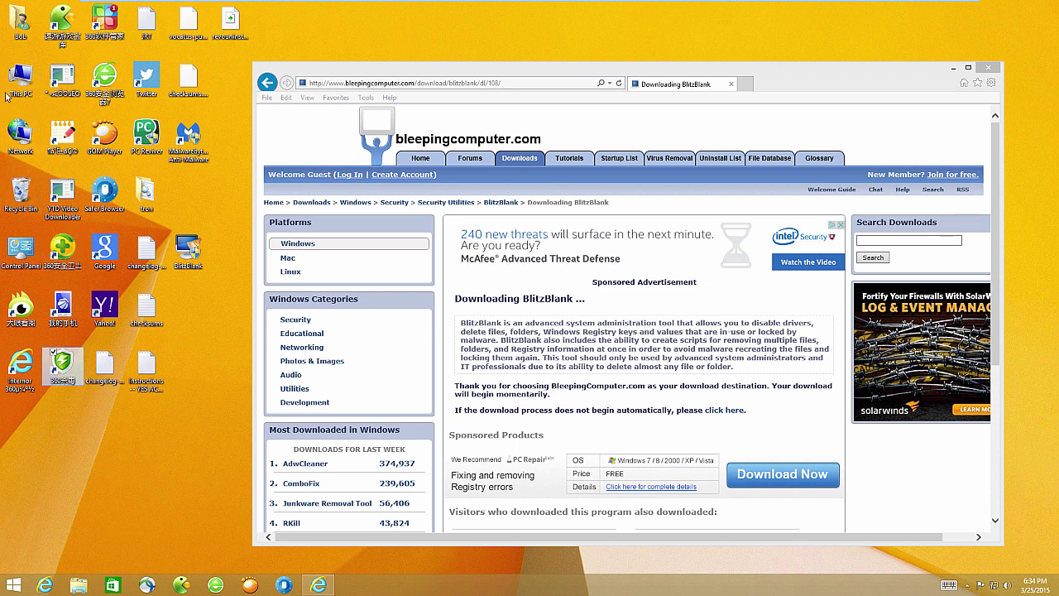
pyautogui.click(188, 249)
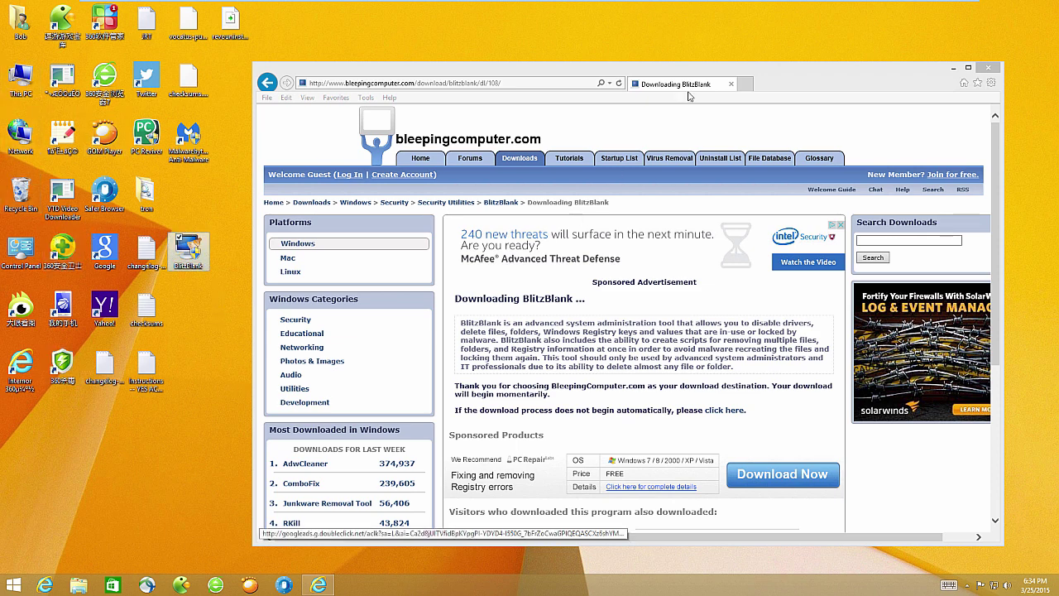
# Minimize the browser and open This PC, moving its window to the right
pyautogui.click(962, 68)
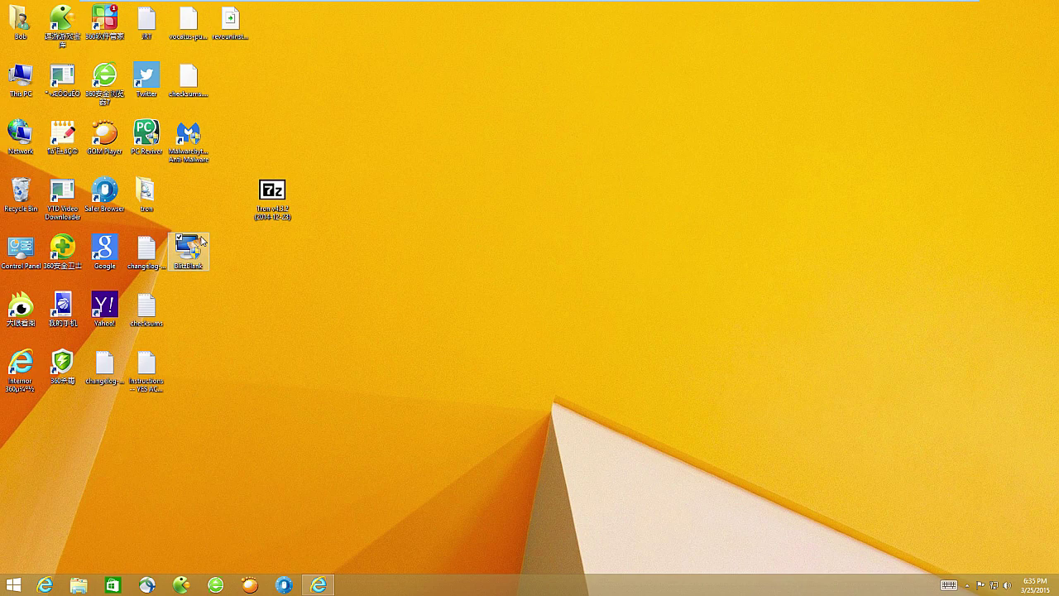
pyautogui.doubleClick(30, 79)
pyautogui.moveTo(188, 66); pyautogui.dragTo(447, 64)
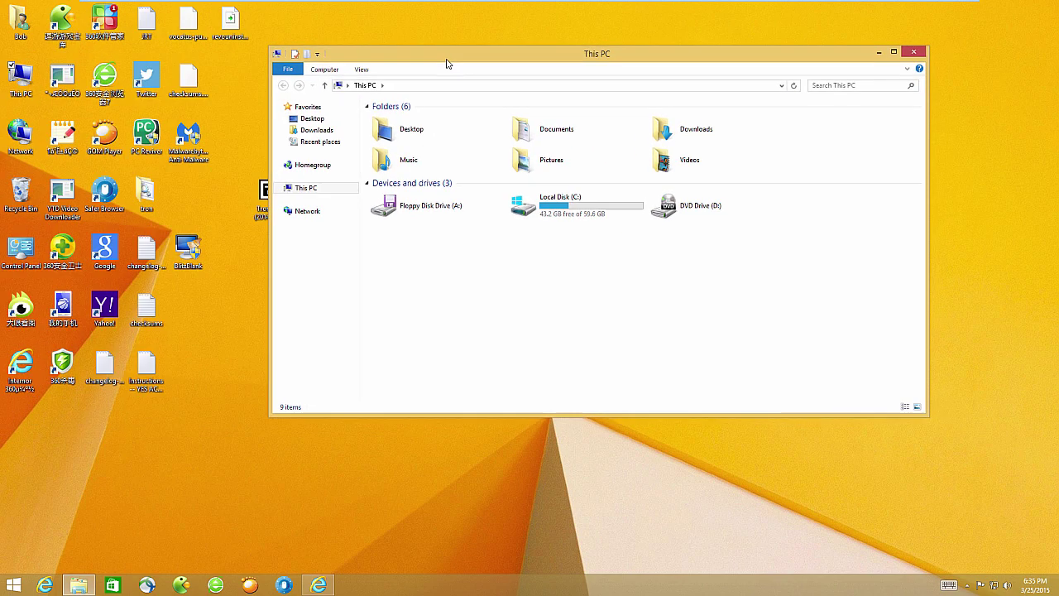
# Run BlitzBlank as administrator, approving the UAC prompt
pyautogui.rightClick(180, 257)
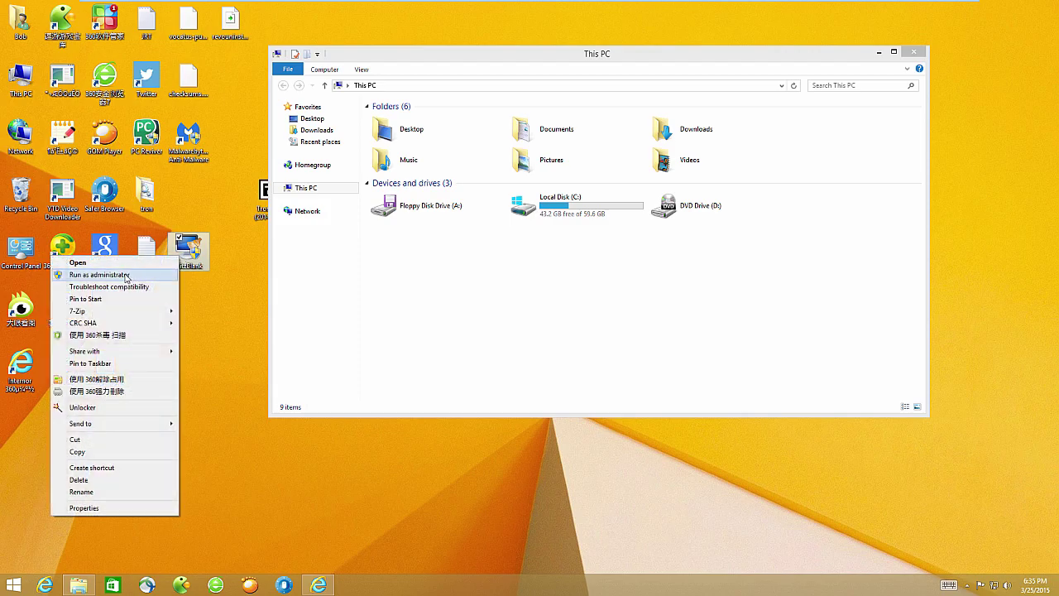
pyautogui.click(126, 275)
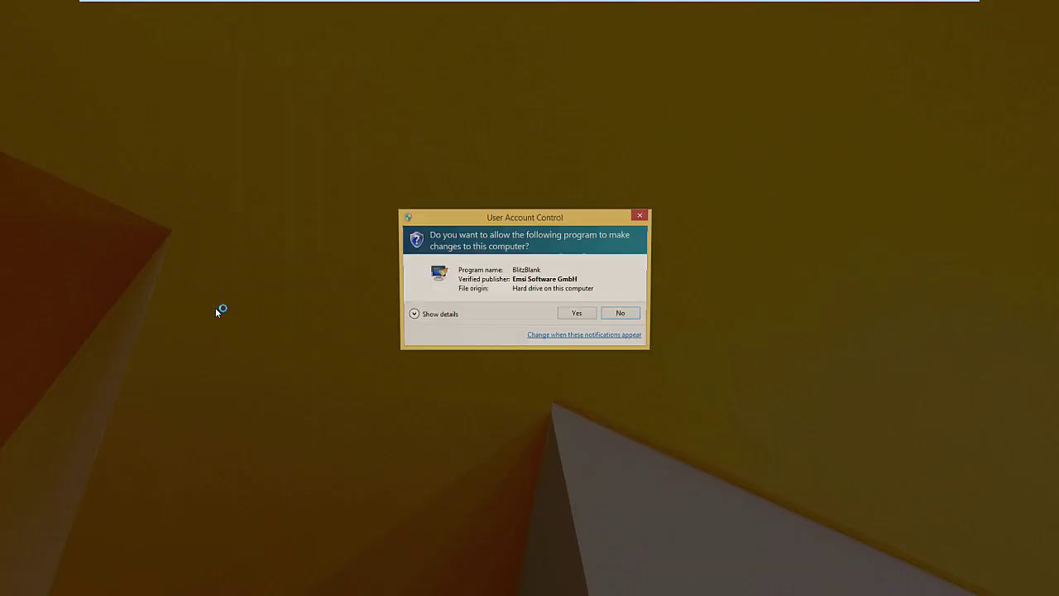
pyautogui.click(570, 312)
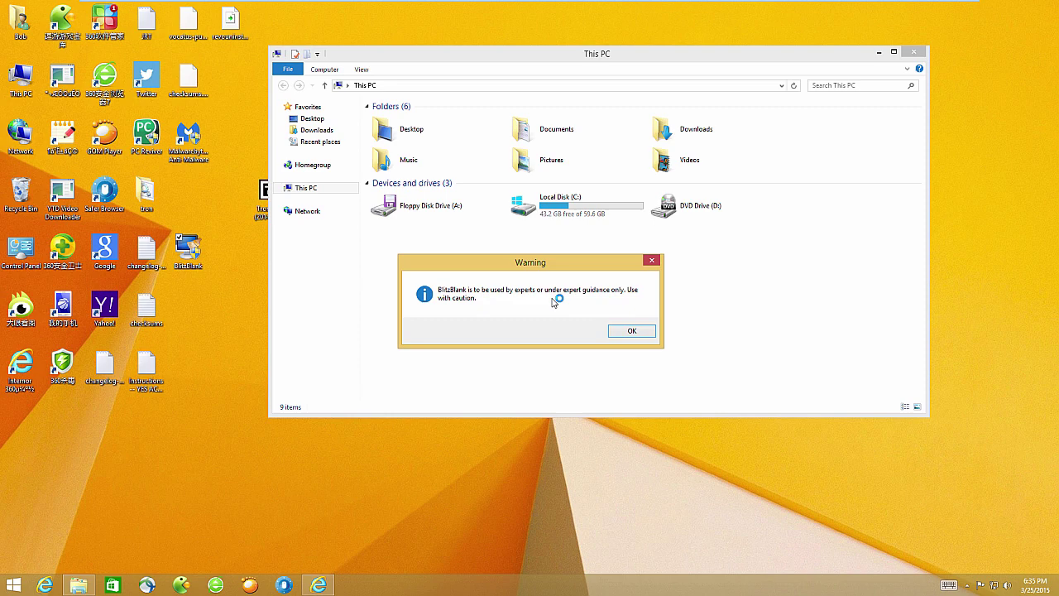
# Acknowledge the expert-use warning and set the first reboot action's type to Folder
pyautogui.click(631, 330)
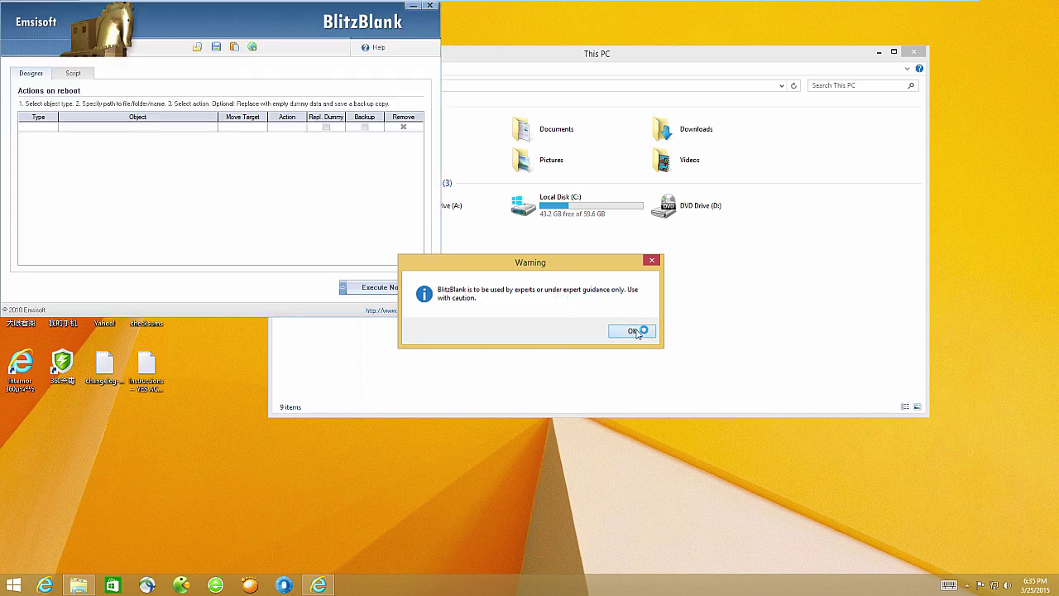
pyautogui.moveTo(273, 33)
pyautogui.mouseDown()
pyautogui.moveTo(392, 87)
pyautogui.moveTo(559, 222)
pyautogui.mouseUp()
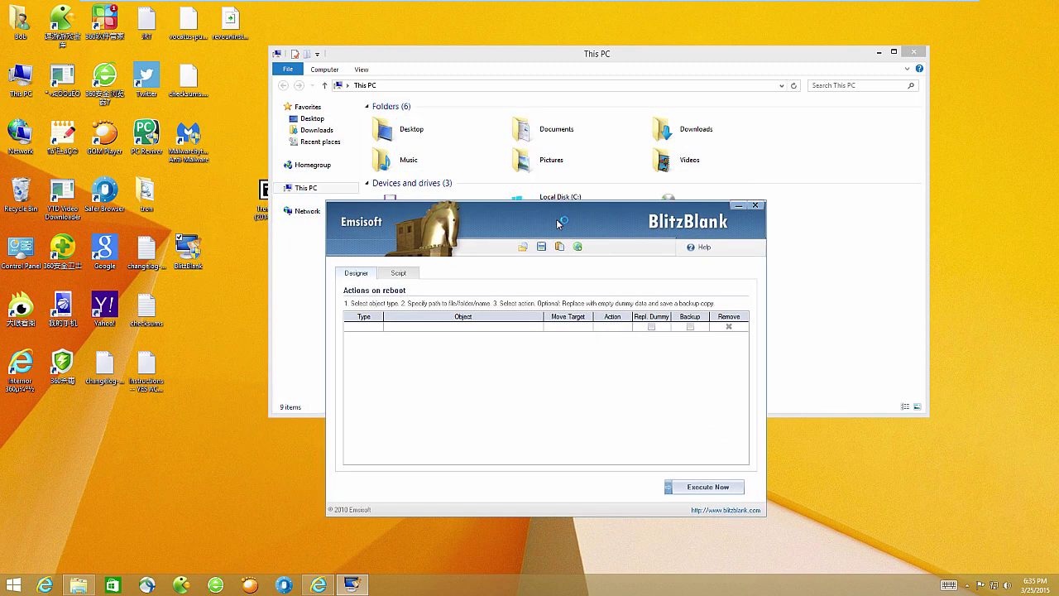
pyautogui.click(373, 330)
pyautogui.click(375, 328)
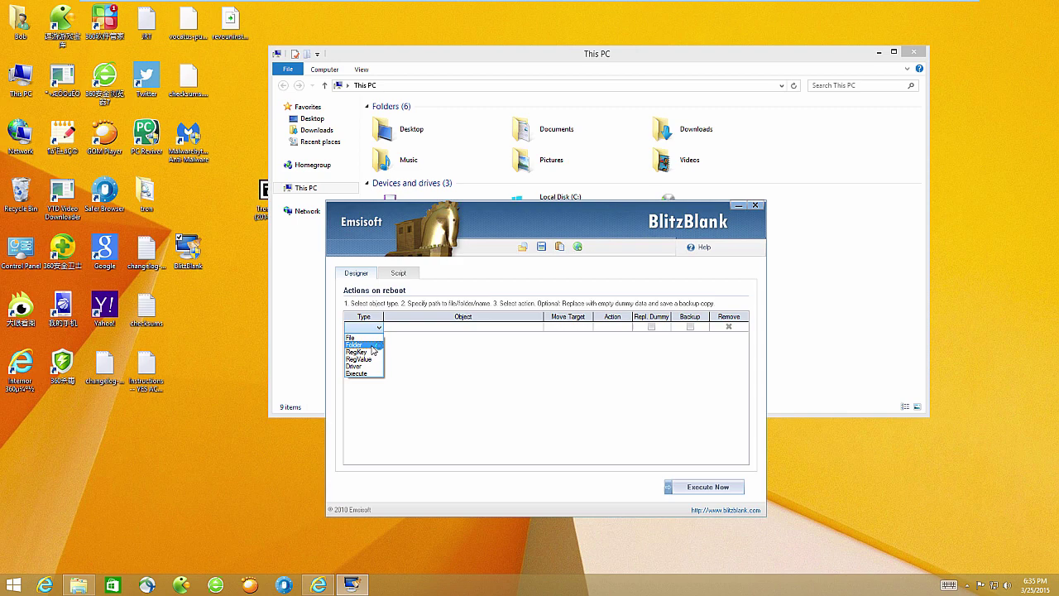
pyautogui.click(372, 345)
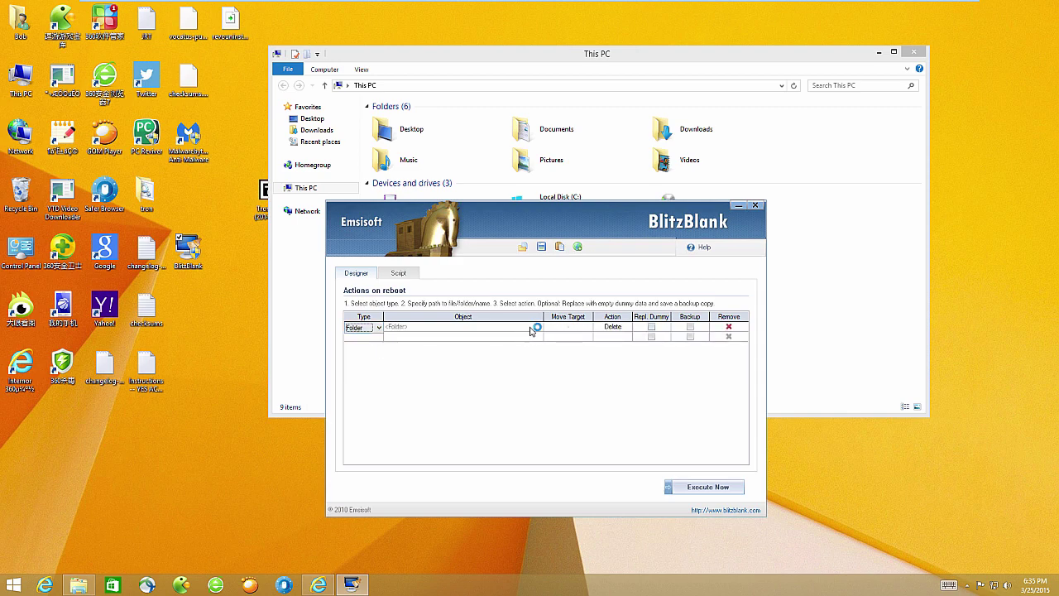
# Choose C:\Program Files (x86)\360 as the folder to delete
pyautogui.click(534, 328)
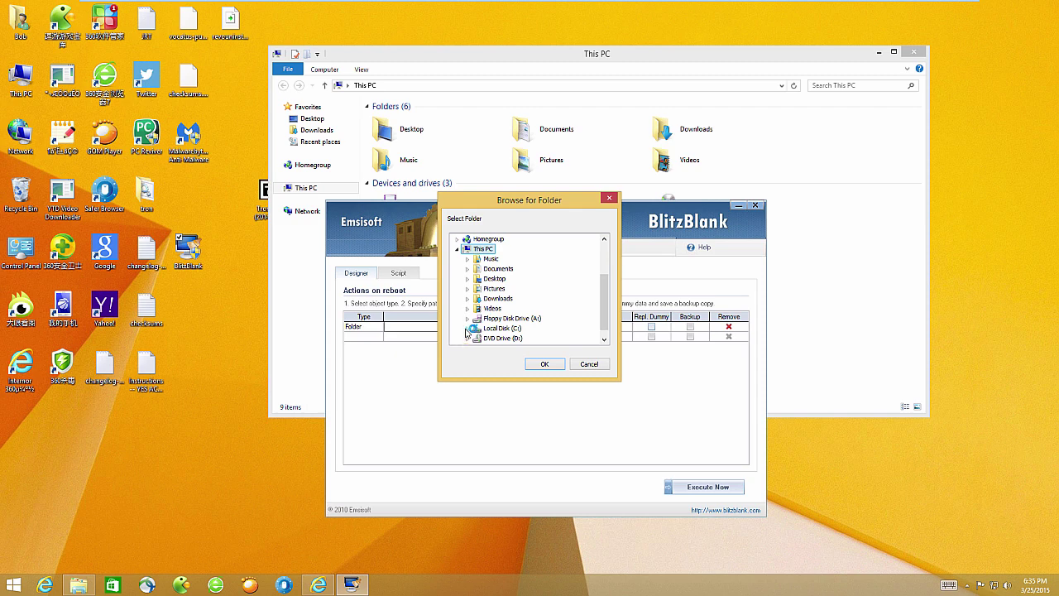
pyautogui.click(468, 329)
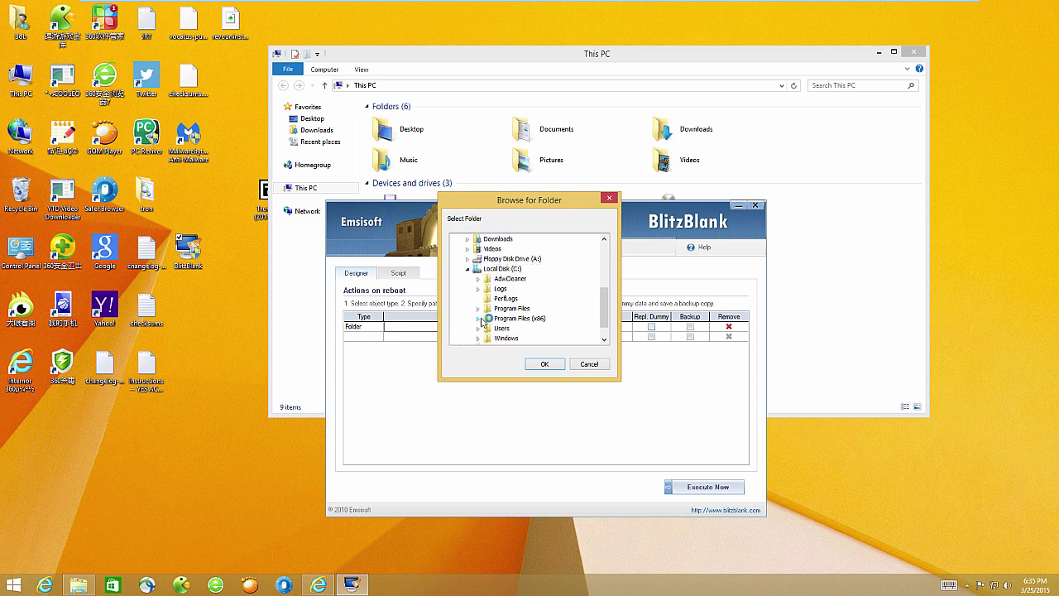
pyautogui.click(478, 318)
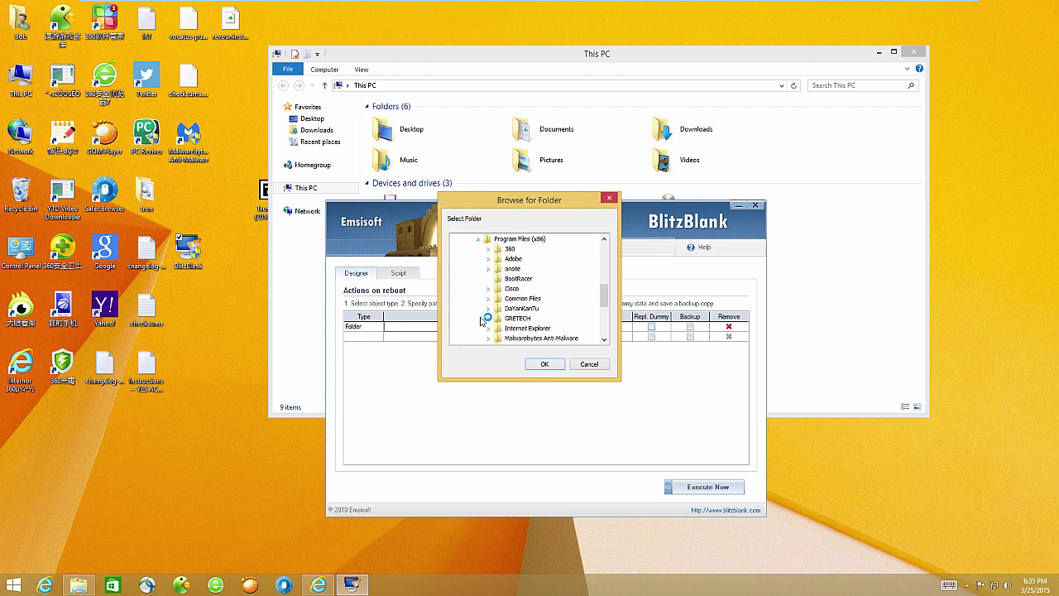
pyautogui.click(488, 248)
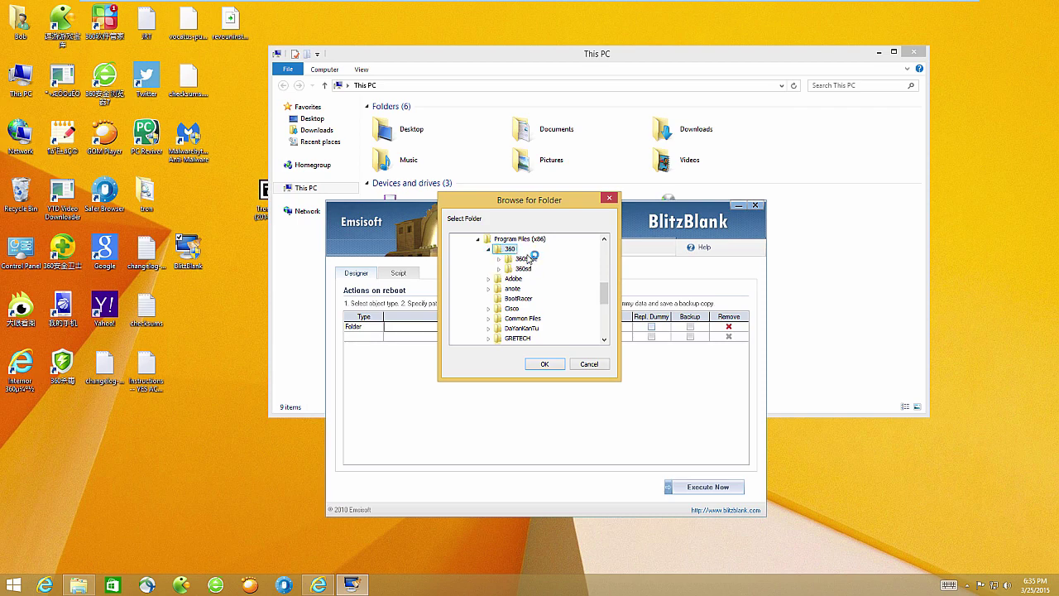
pyautogui.click(549, 364)
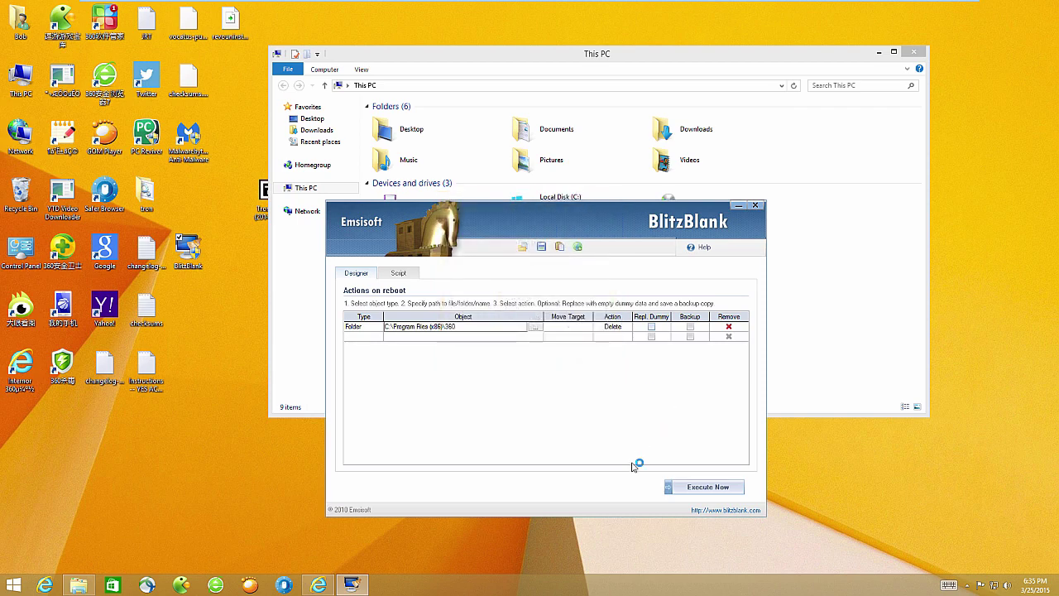
# Execute the DeleteFolder script from the Script tab, confirming deletion and system restart
pyautogui.click(717, 488)
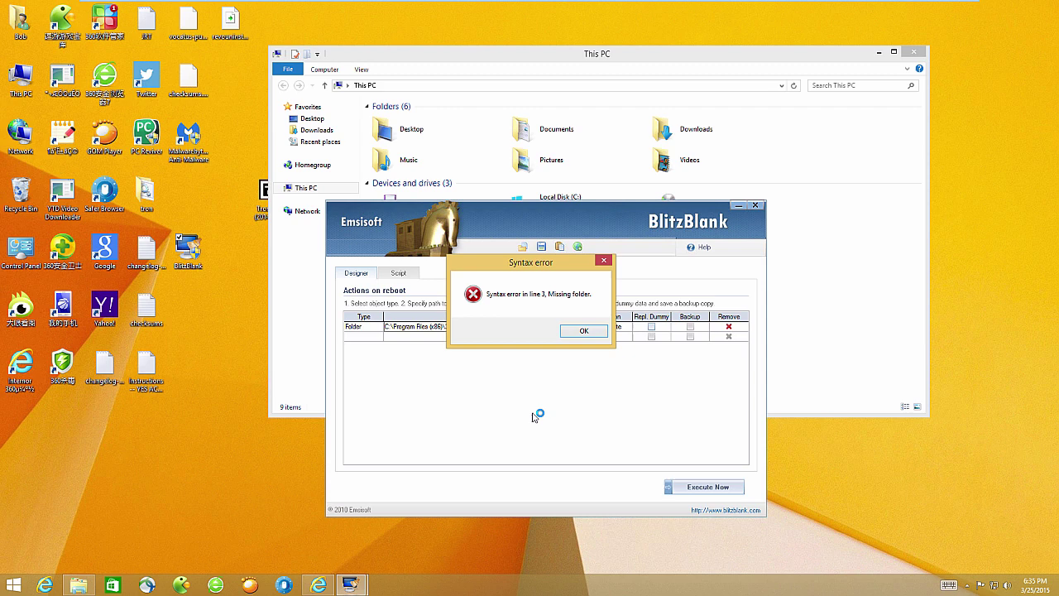
pyautogui.click(581, 331)
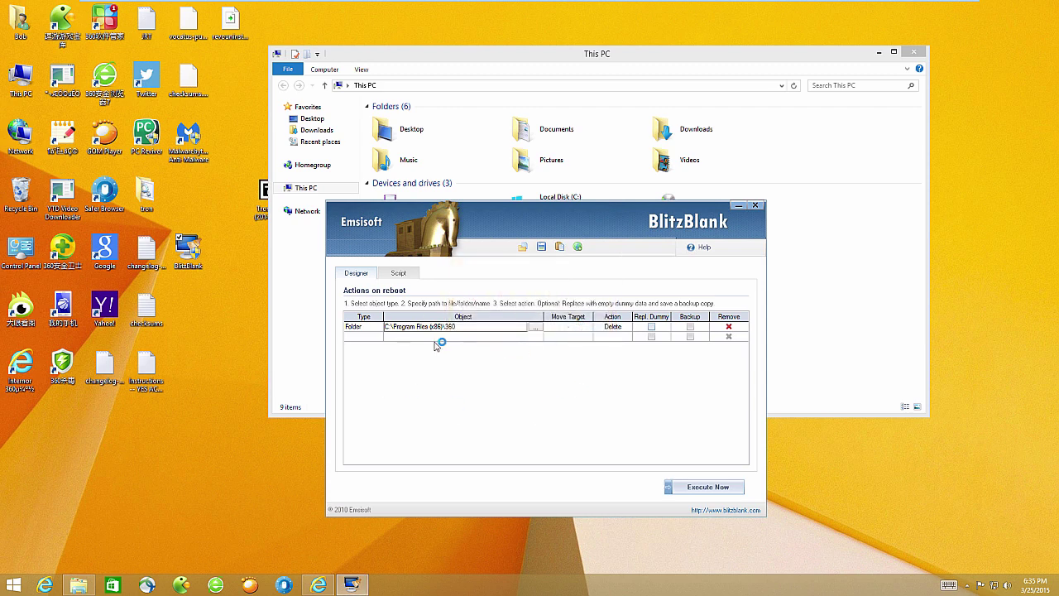
pyautogui.click(406, 277)
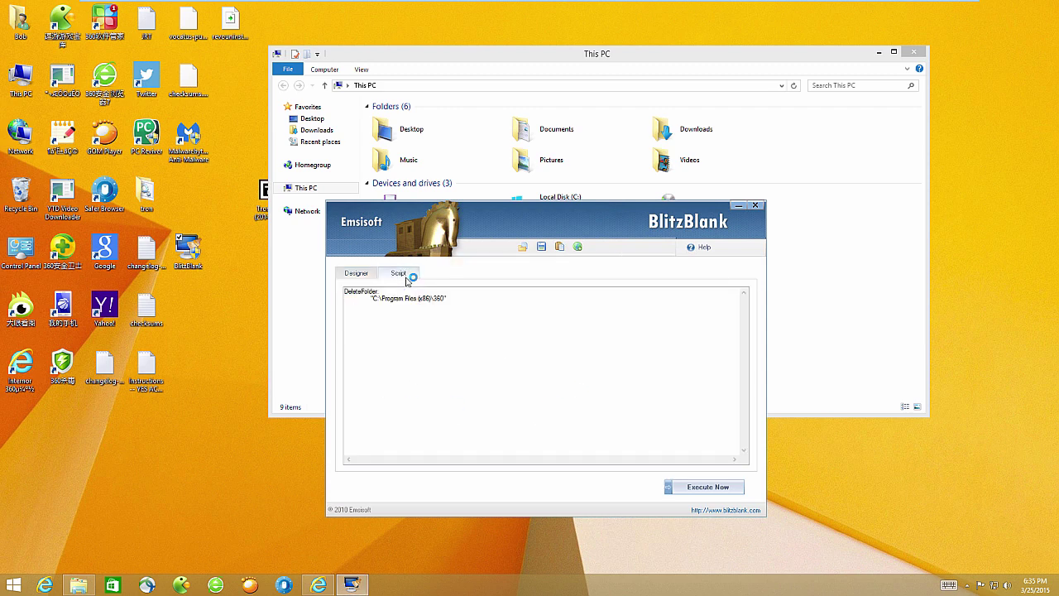
pyautogui.click(699, 488)
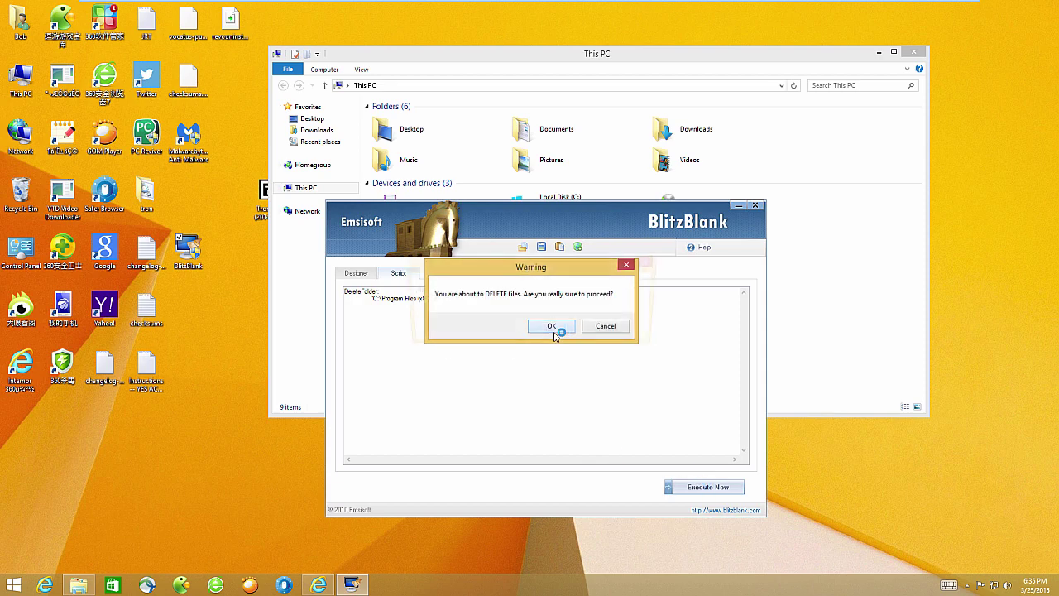
pyautogui.click(559, 331)
pyautogui.click(571, 331)
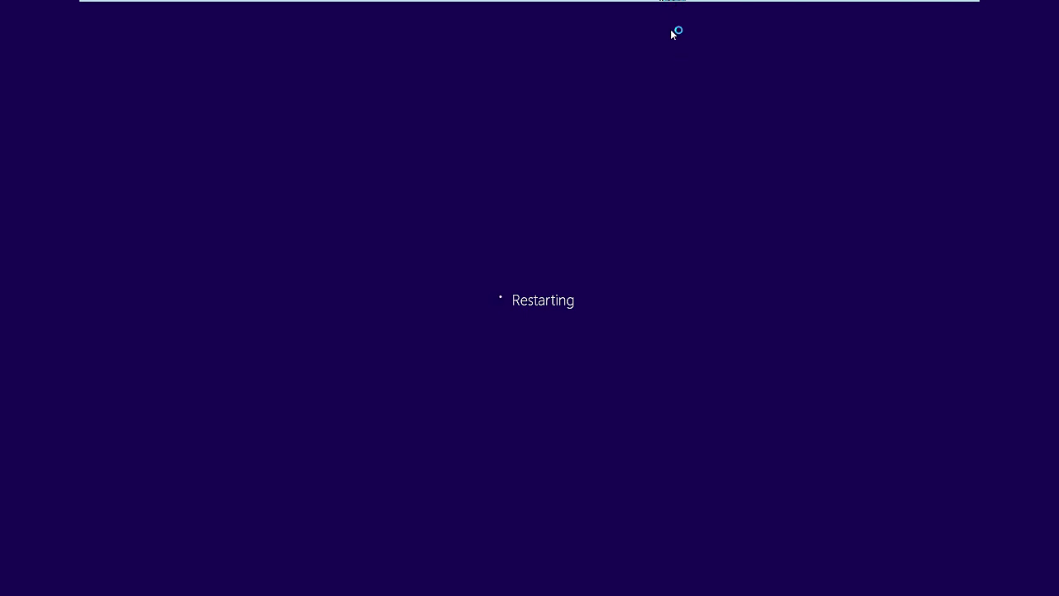
# Wait while Windows restarts and the boot-time deletion of the 360 files runs
pyautogui.moveTo(667, 2)
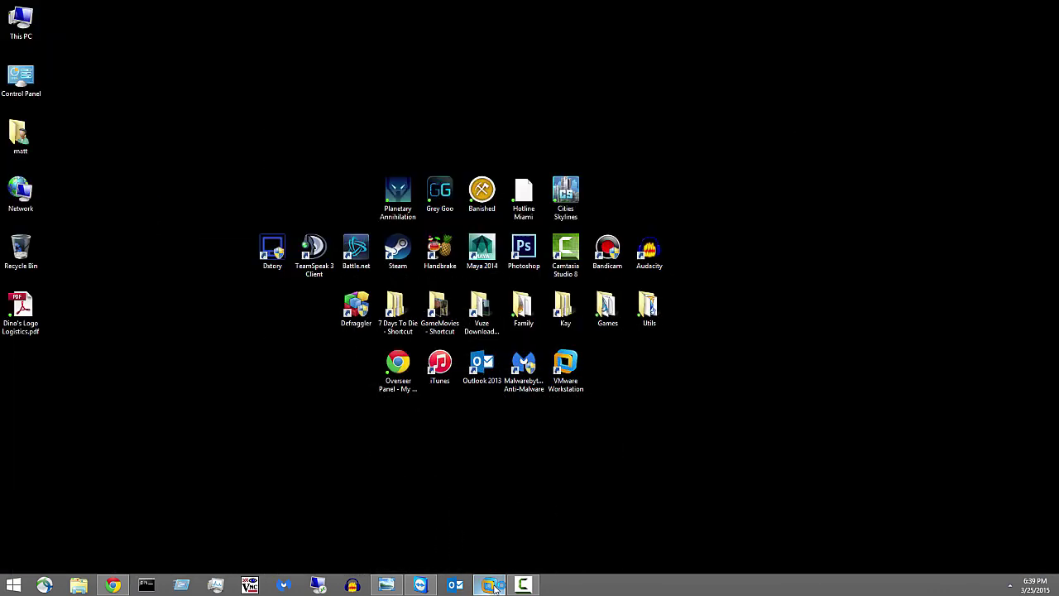
# Switch back to the VMware Workstation console and wait for the guest desktop
pyautogui.click(520, 585)
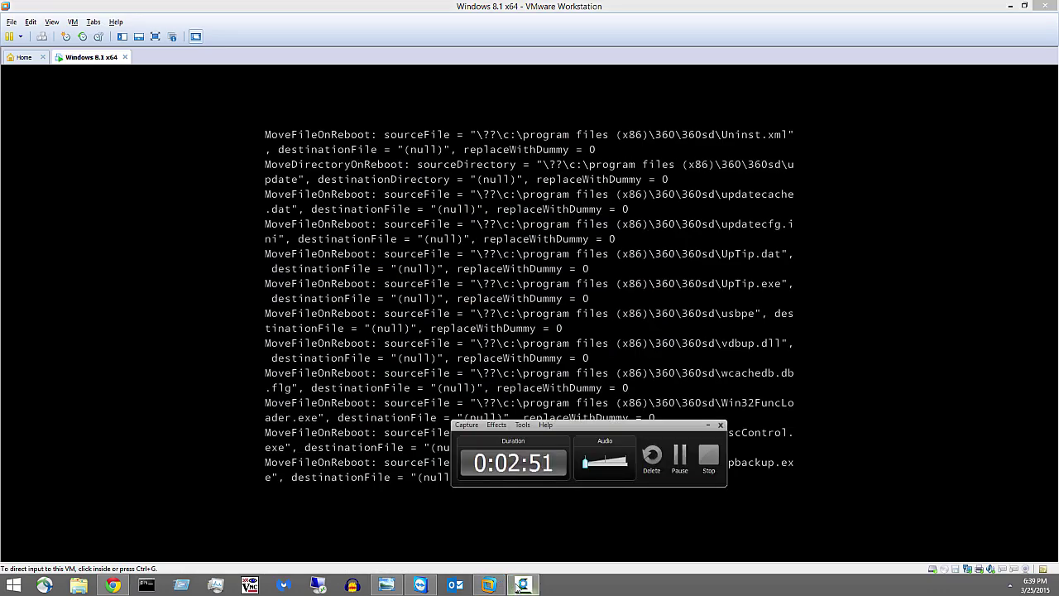
pyautogui.click(519, 584)
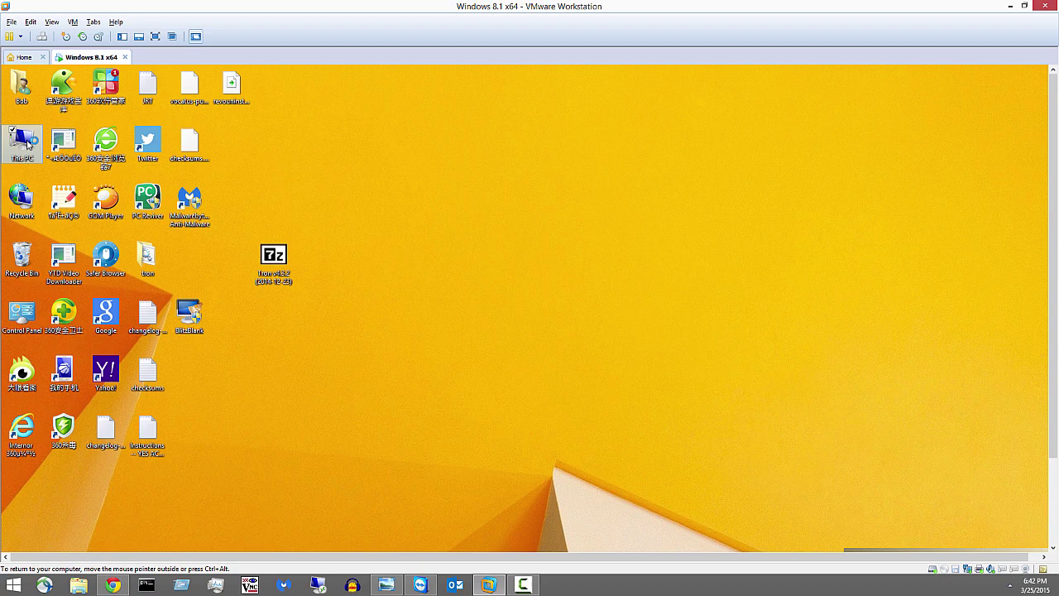
# Browse to C:\Program Files (x86) and confirm the 360 folder is absent among 19 items
pyautogui.doubleClick(21, 141)
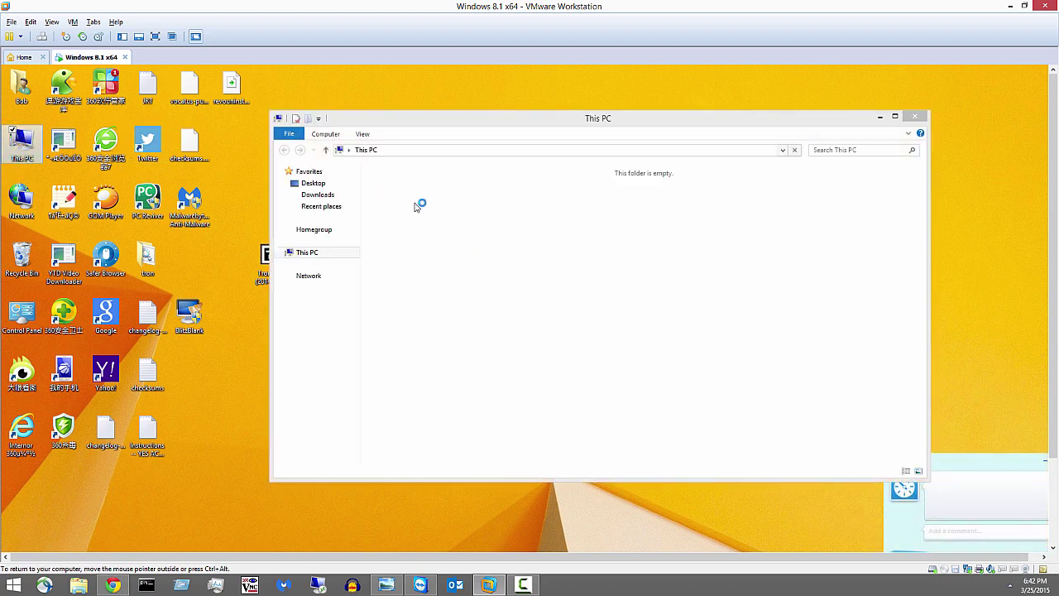
pyautogui.click(575, 274)
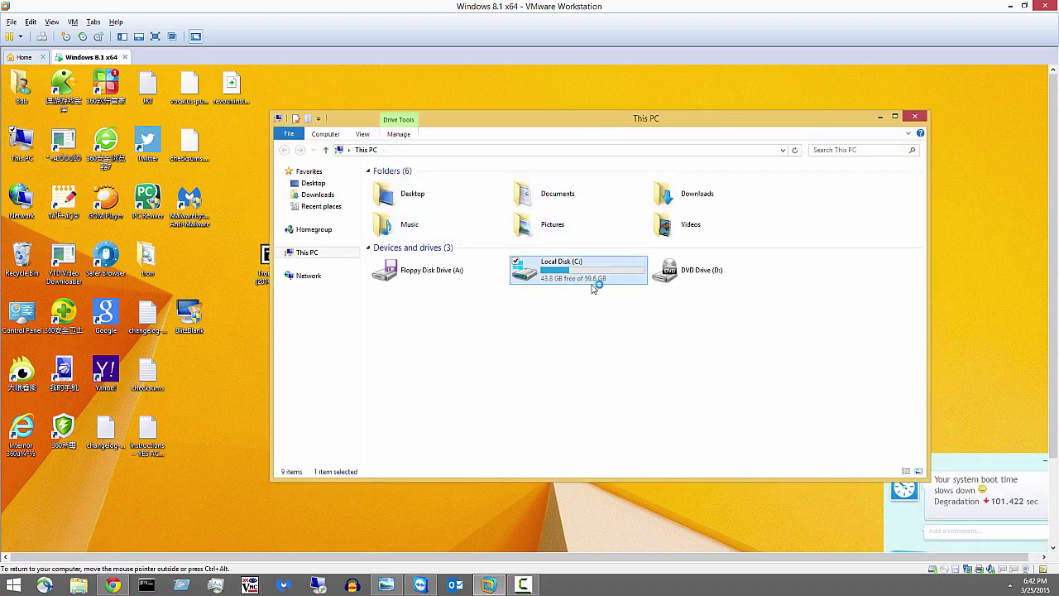
pyautogui.doubleClick(525, 268)
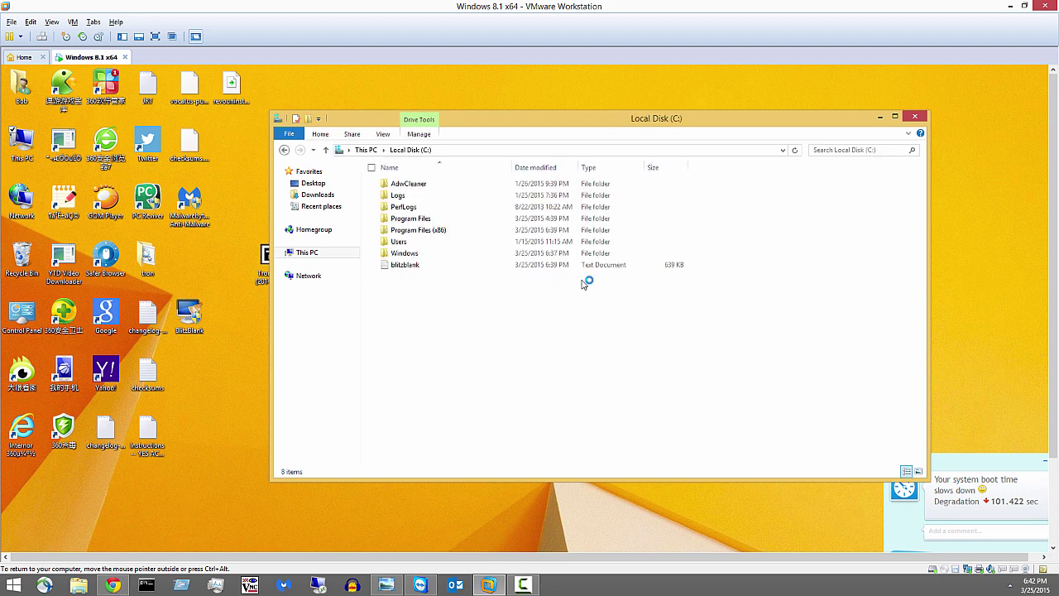
pyautogui.doubleClick(430, 231)
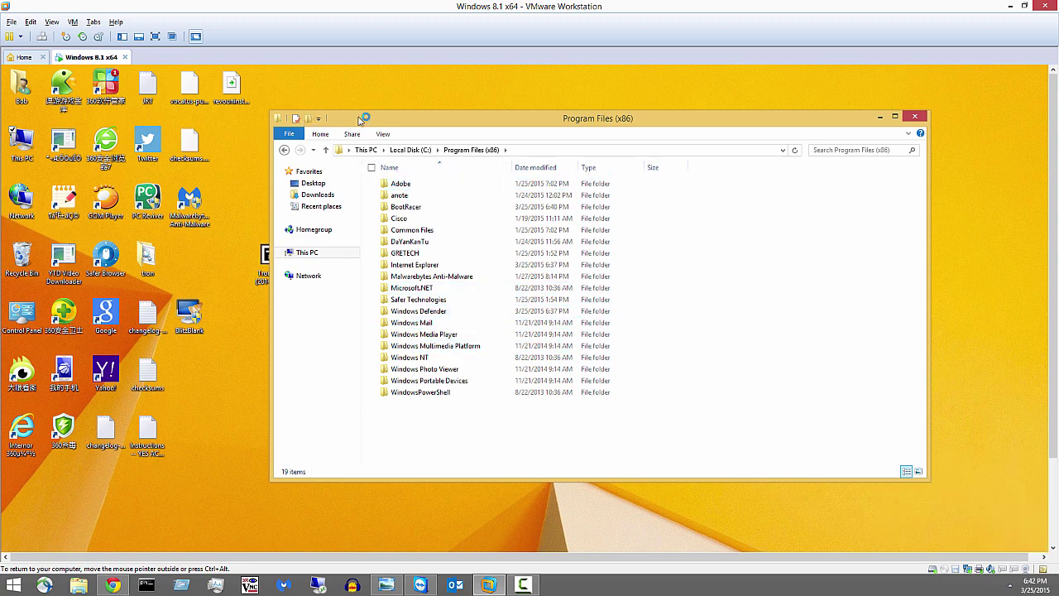
pyautogui.moveTo(409, 120)
pyautogui.mouseDown()
pyautogui.moveTo(530, 116)
pyautogui.moveTo(521, 122)
pyautogui.mouseUp()
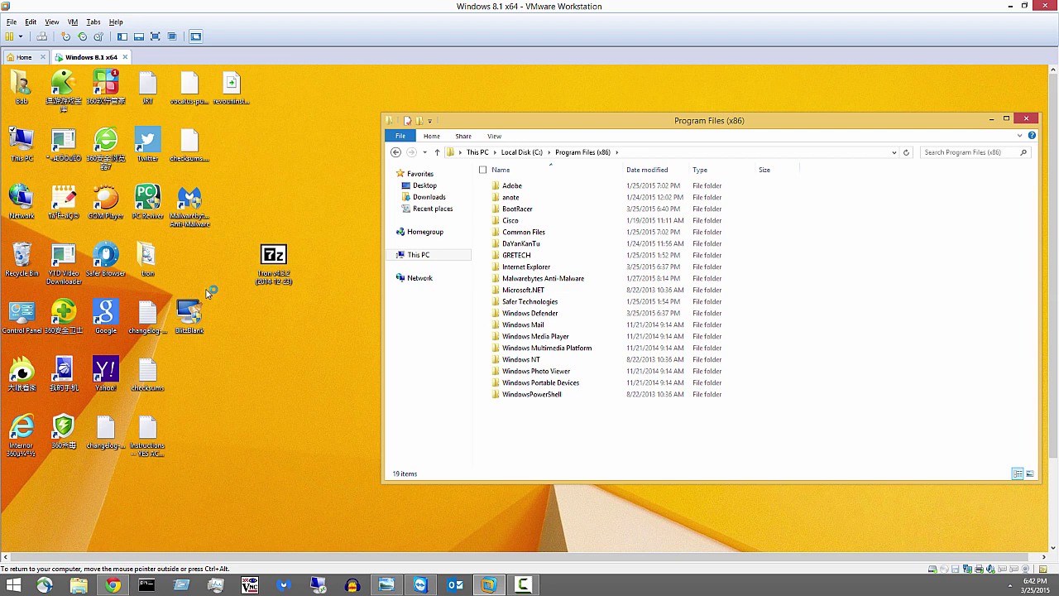
pyautogui.moveTo(201, 313)
pyautogui.mouseDown()
pyautogui.moveTo(322, 327)
pyautogui.moveTo(328, 313)
pyautogui.mouseUp()
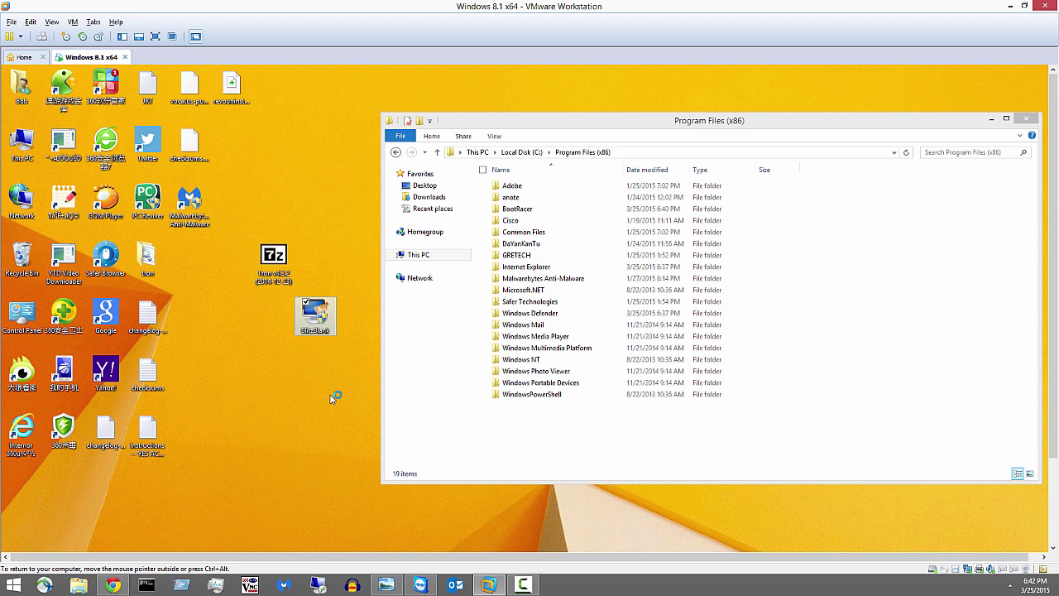